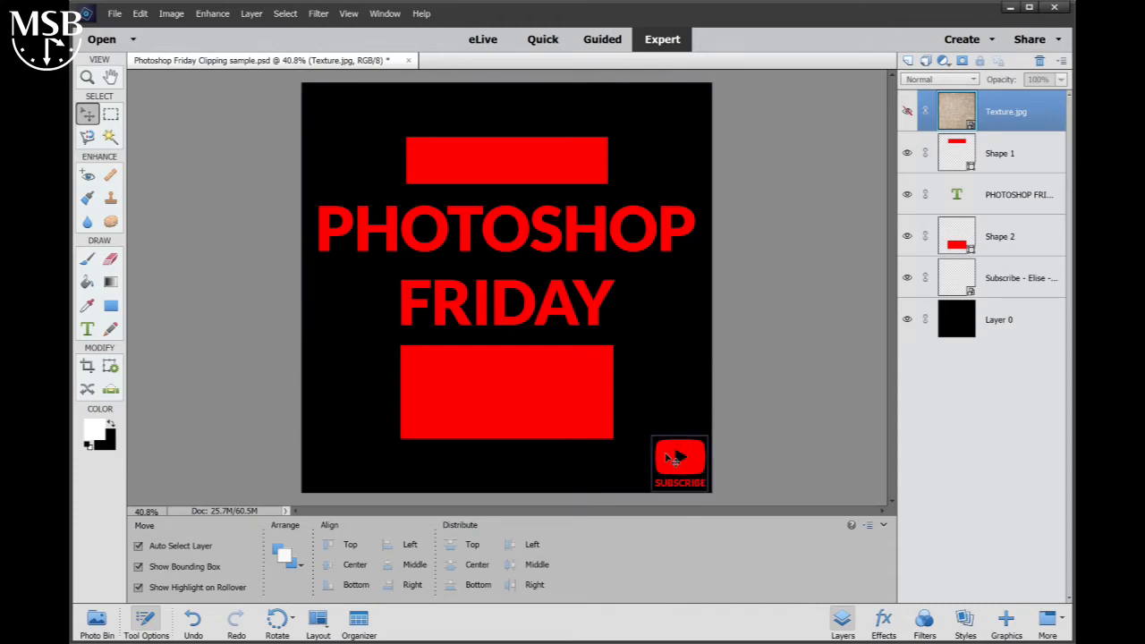
click(109, 138)
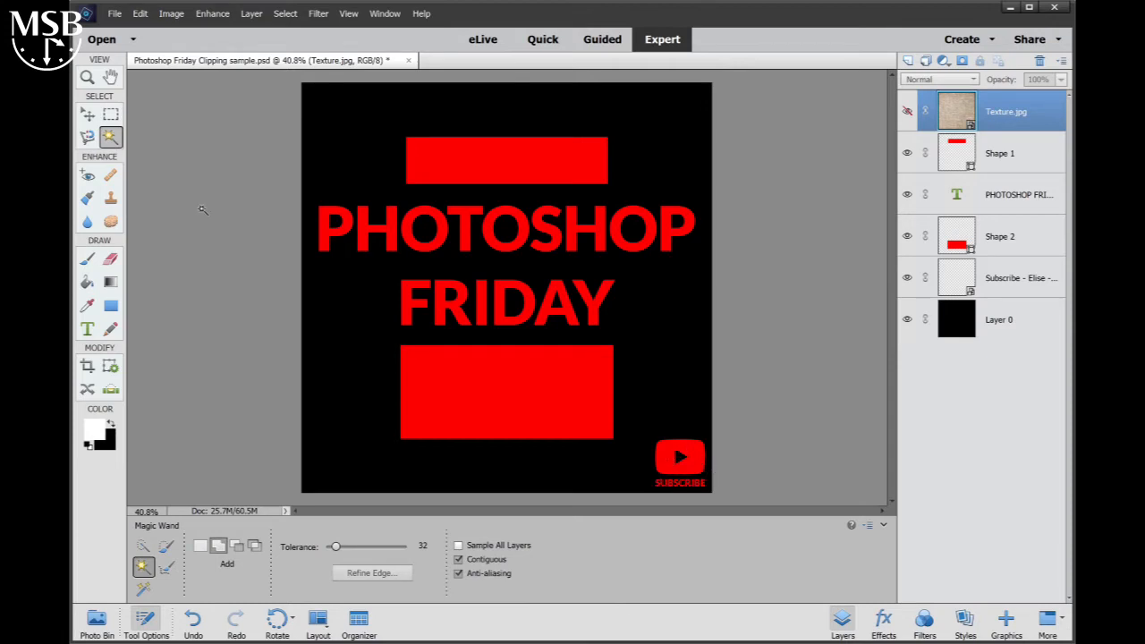
click(87, 115)
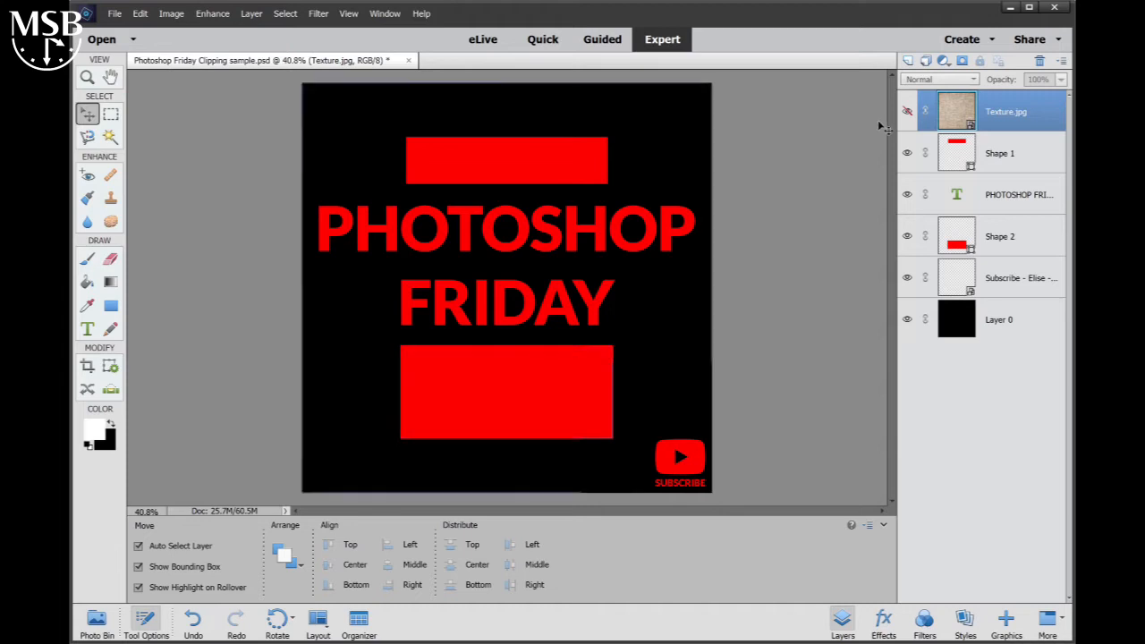
Step: Make the hidden Texture.jpg layer visible so it covers the design
click(907, 112)
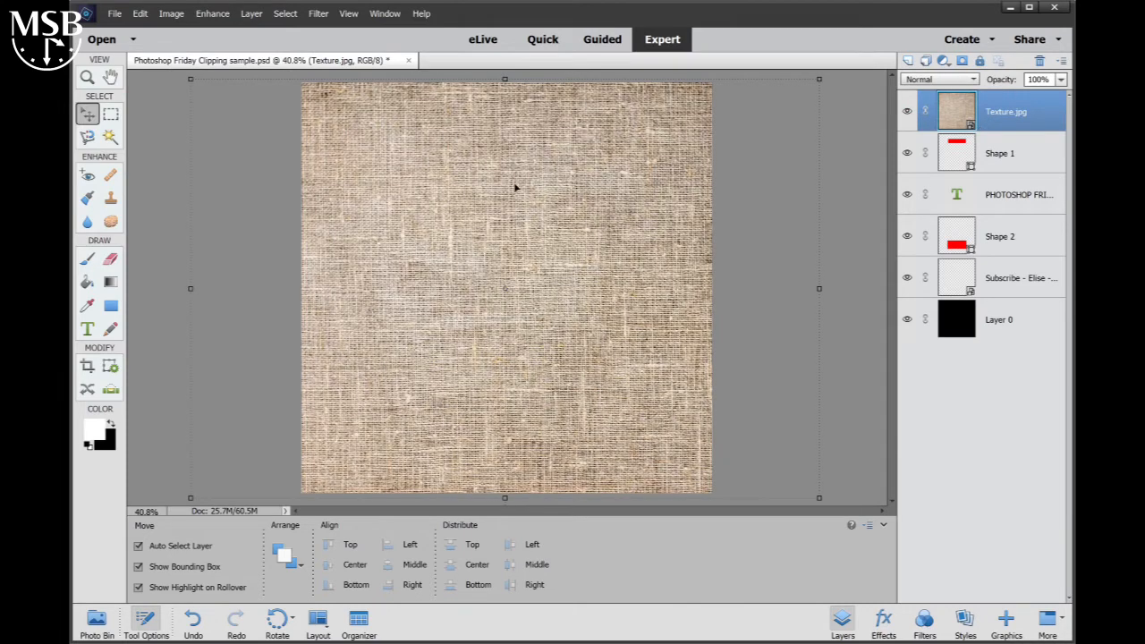
click(907, 111)
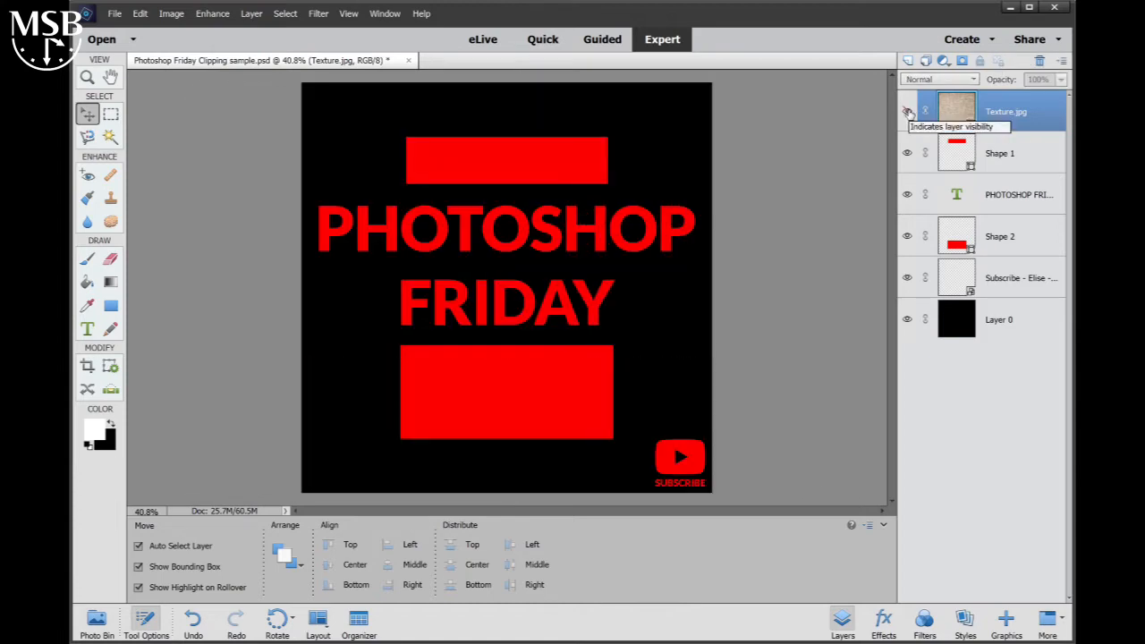
click(908, 112)
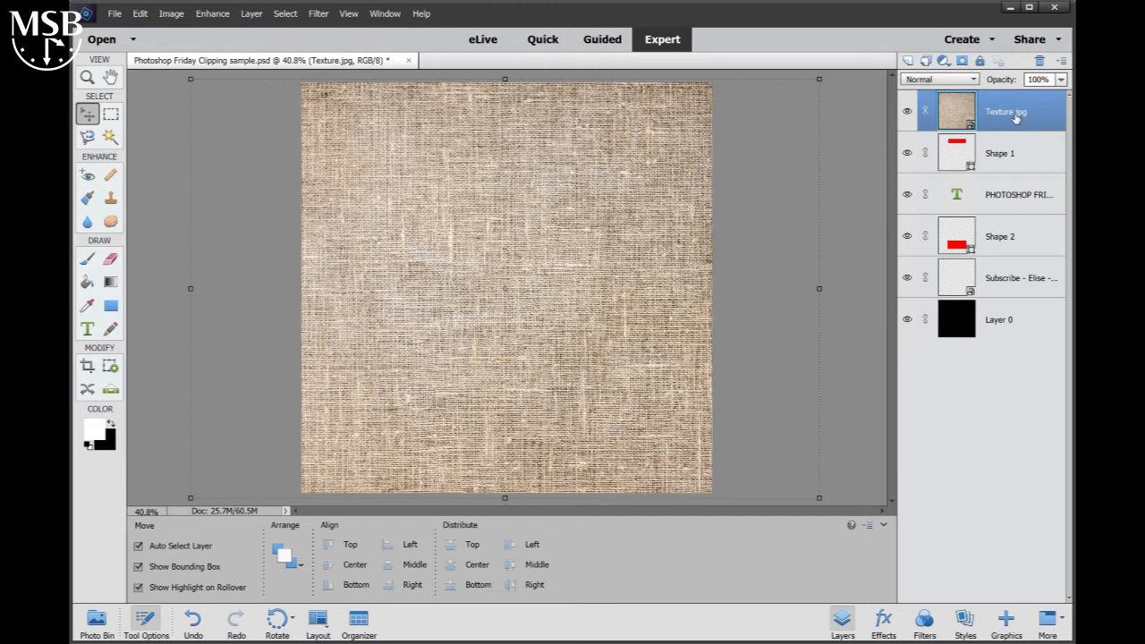
Step: Clip the Texture.jpg layer to the Shape 1 layer, and release the clipping mask again
right_click(1017, 119)
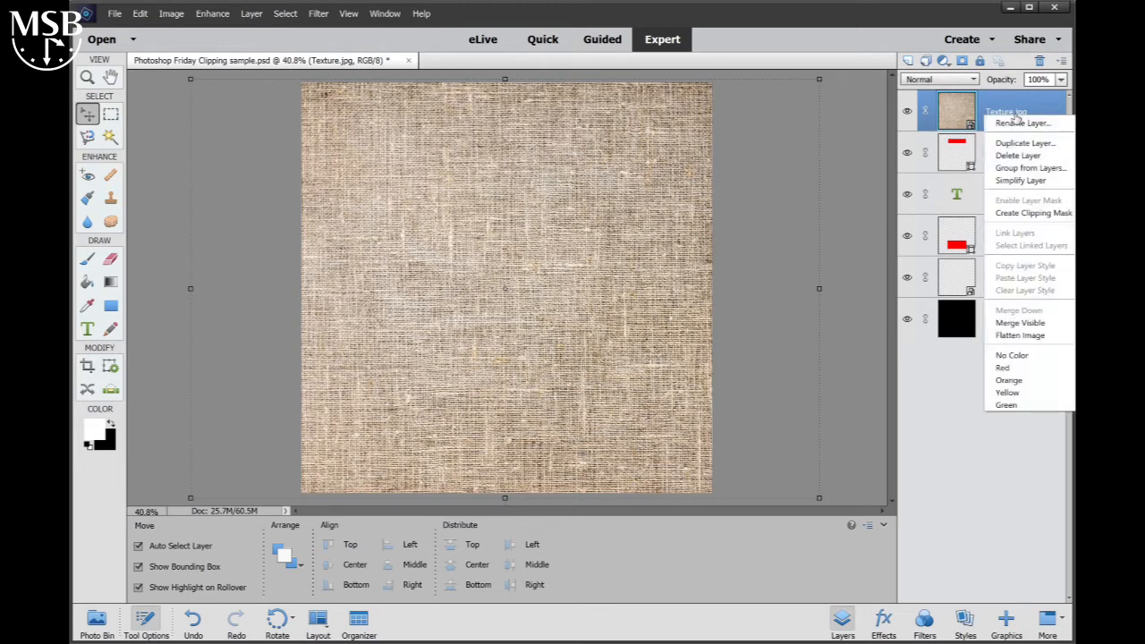
click(1031, 213)
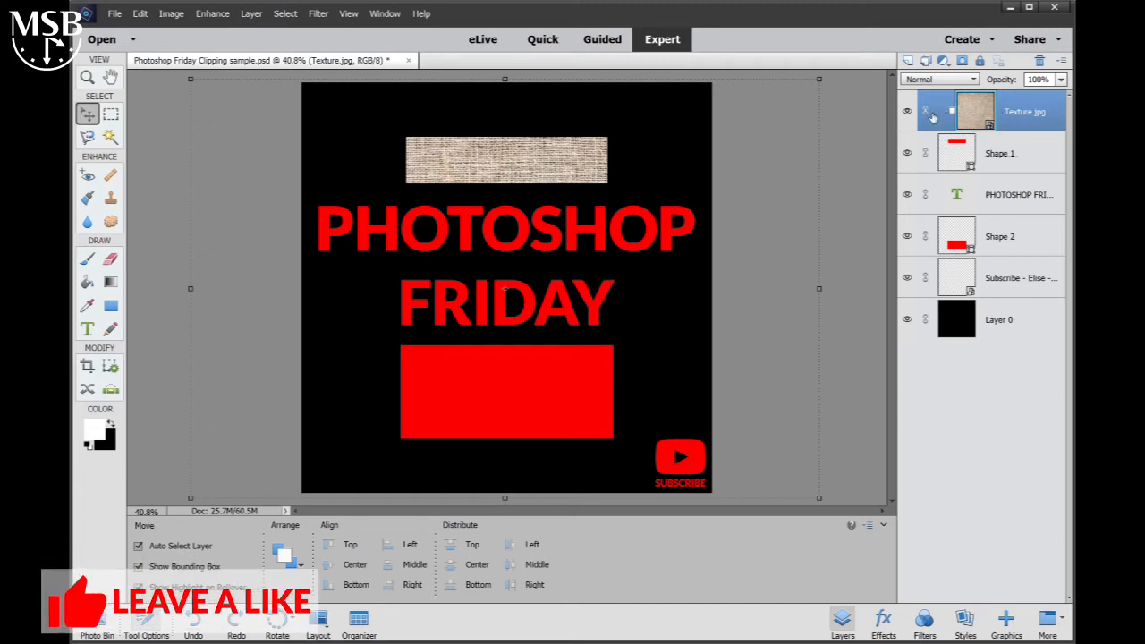
right_click(1016, 123)
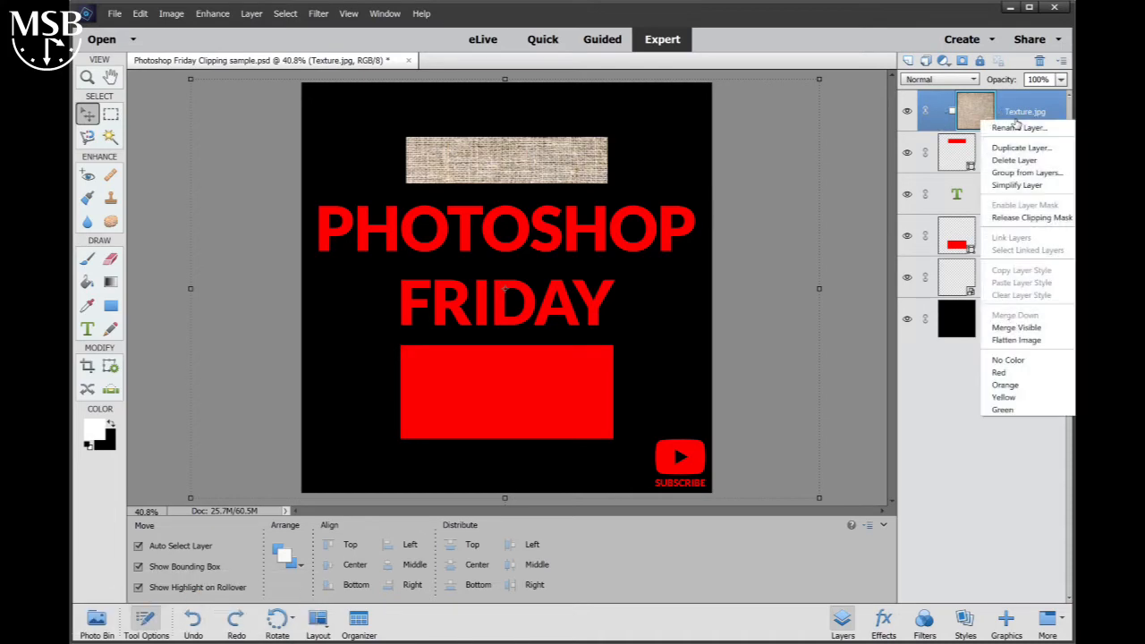
click(1044, 219)
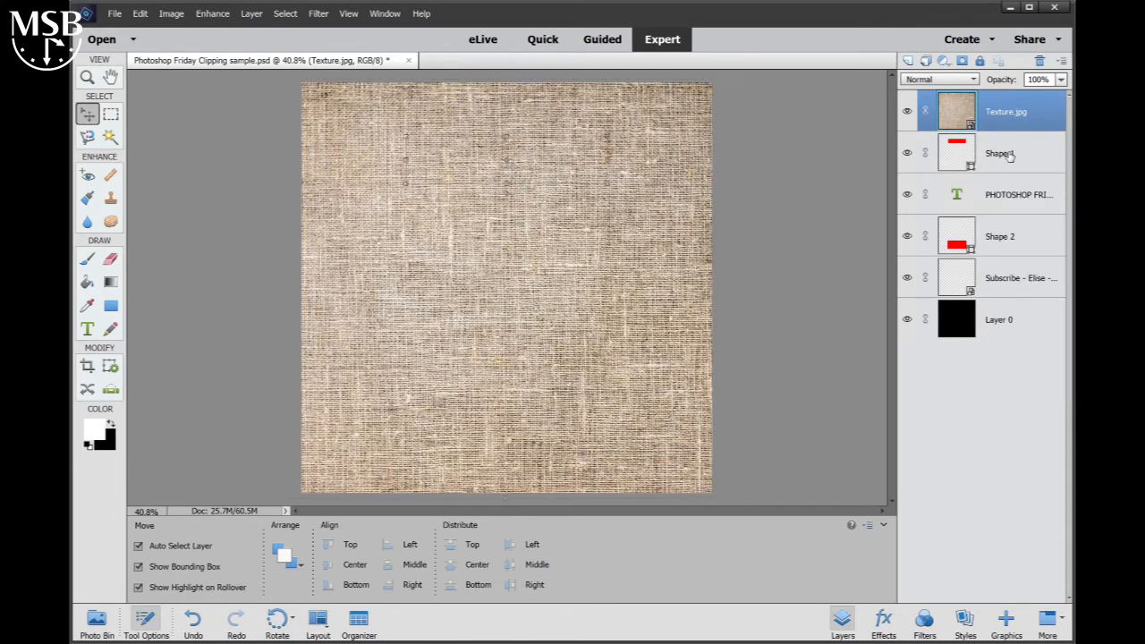
Step: Group the four layers from Shape 1 down to the Subscribe logo, keeping the default group name
click(1009, 156)
shift+click(1017, 279)
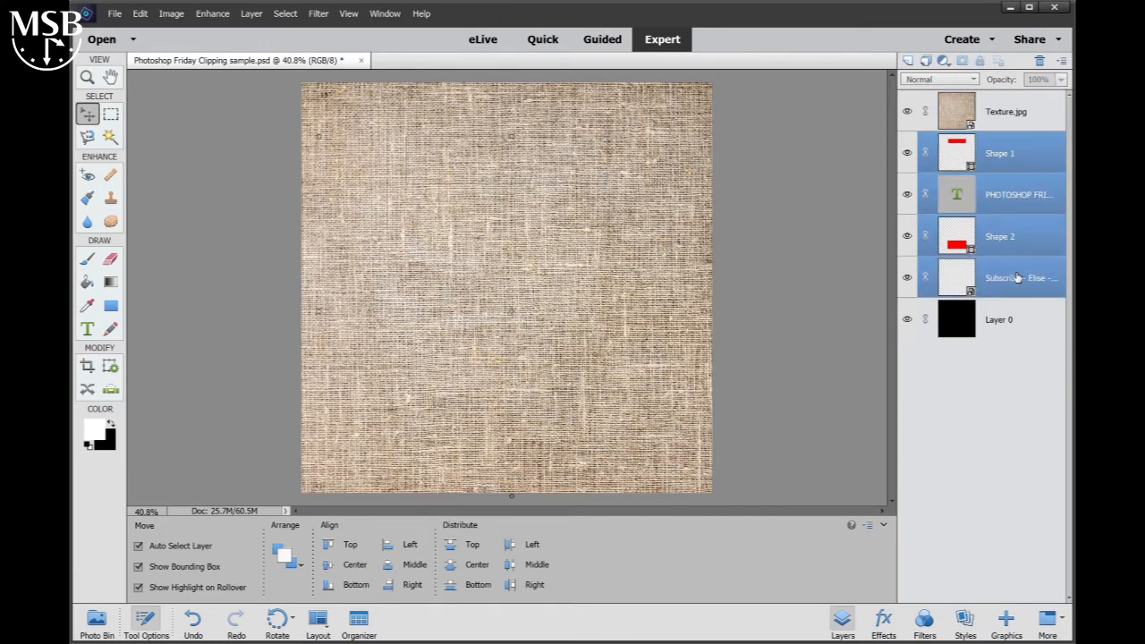
click(1019, 156)
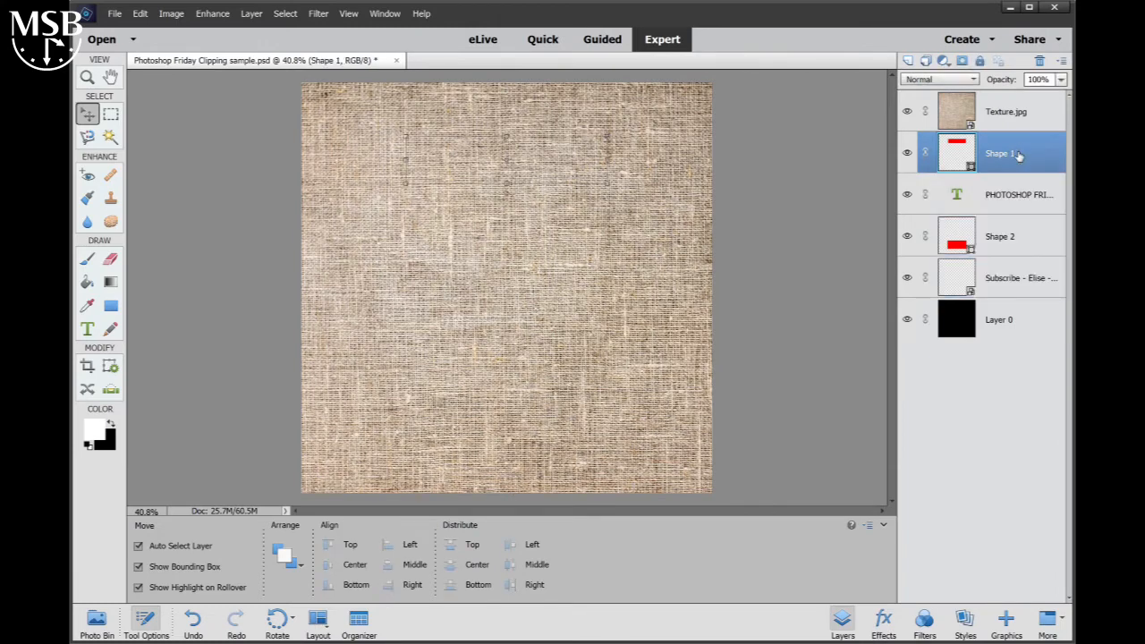
shift+click(1015, 280)
right_click(1015, 280)
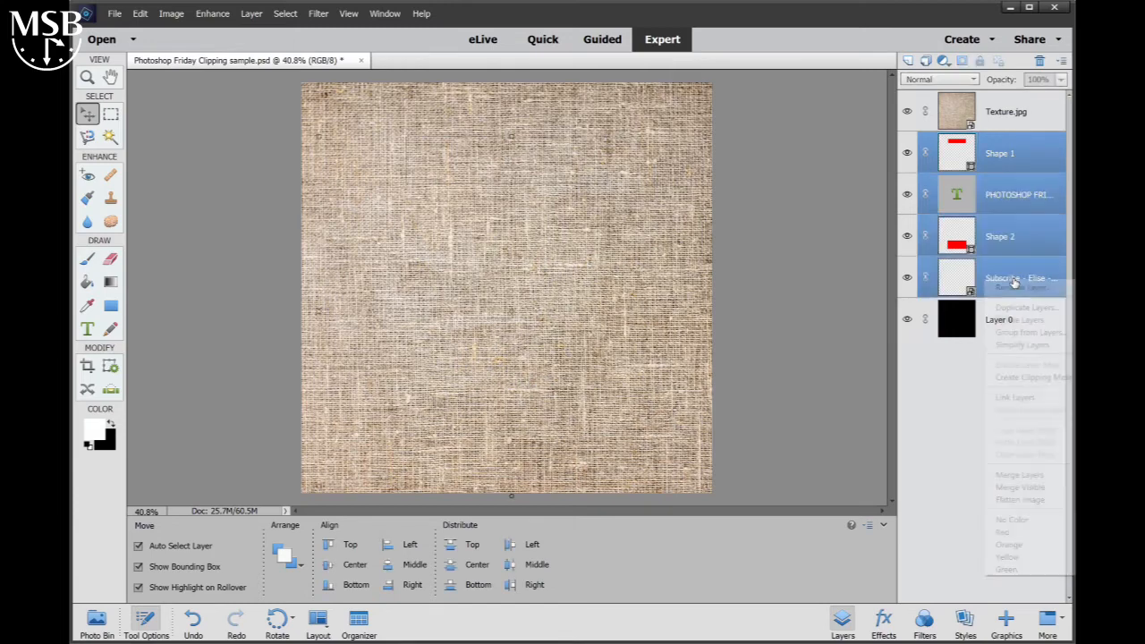
click(1047, 333)
click(694, 215)
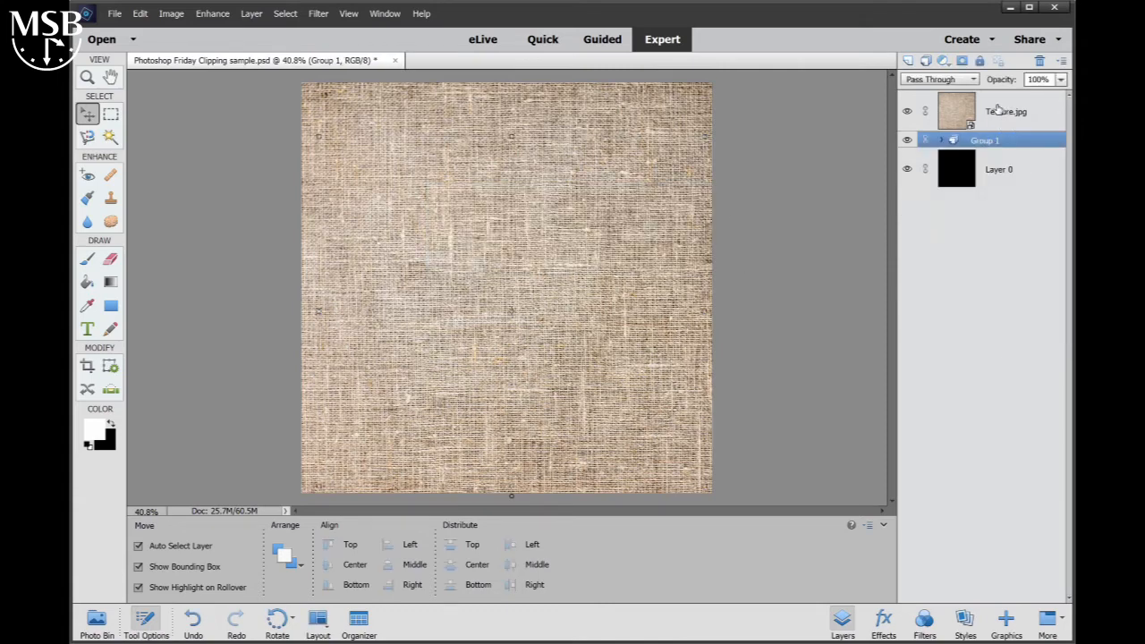
Step: Clip the Texture.jpg layer to the whole Group 1, and release that clipping mask again
click(999, 109)
right_click(999, 109)
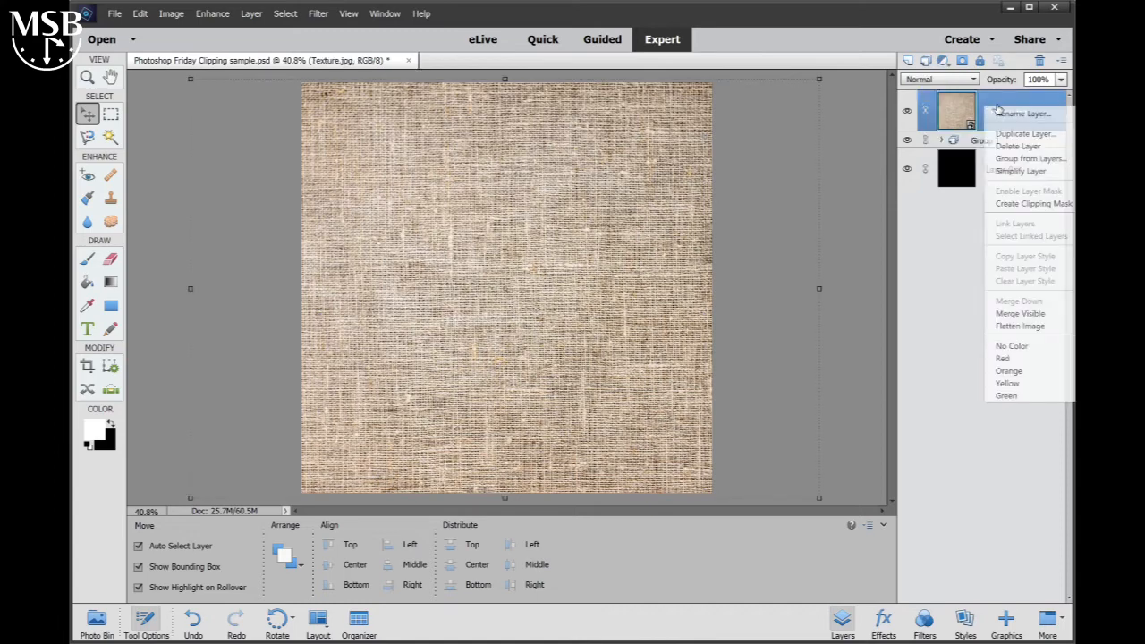
click(1029, 198)
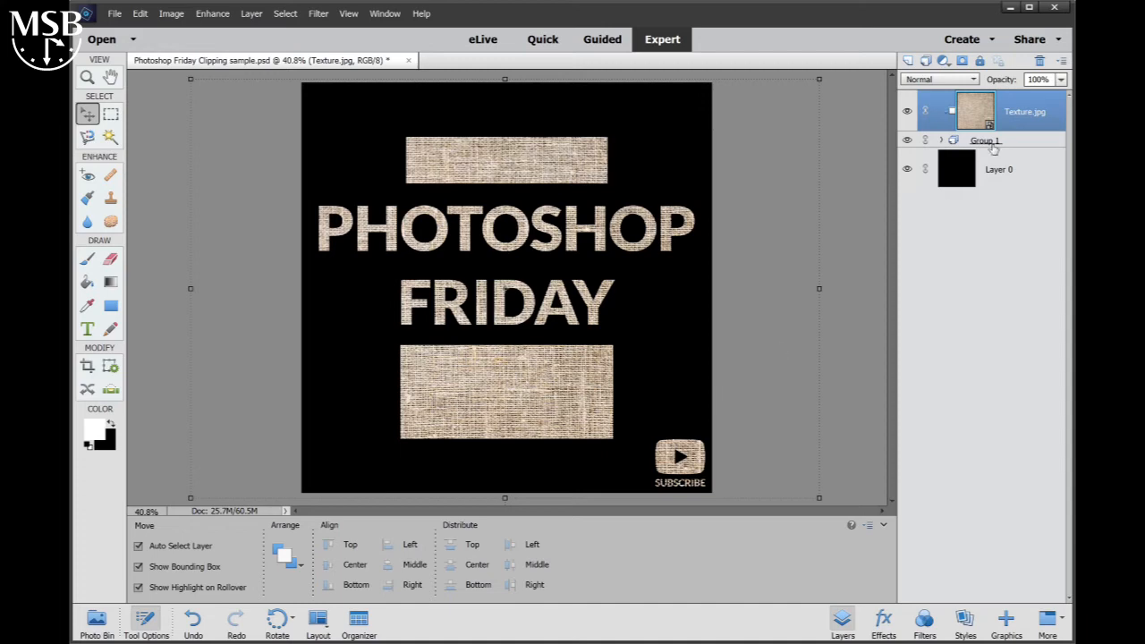
right_click(1013, 114)
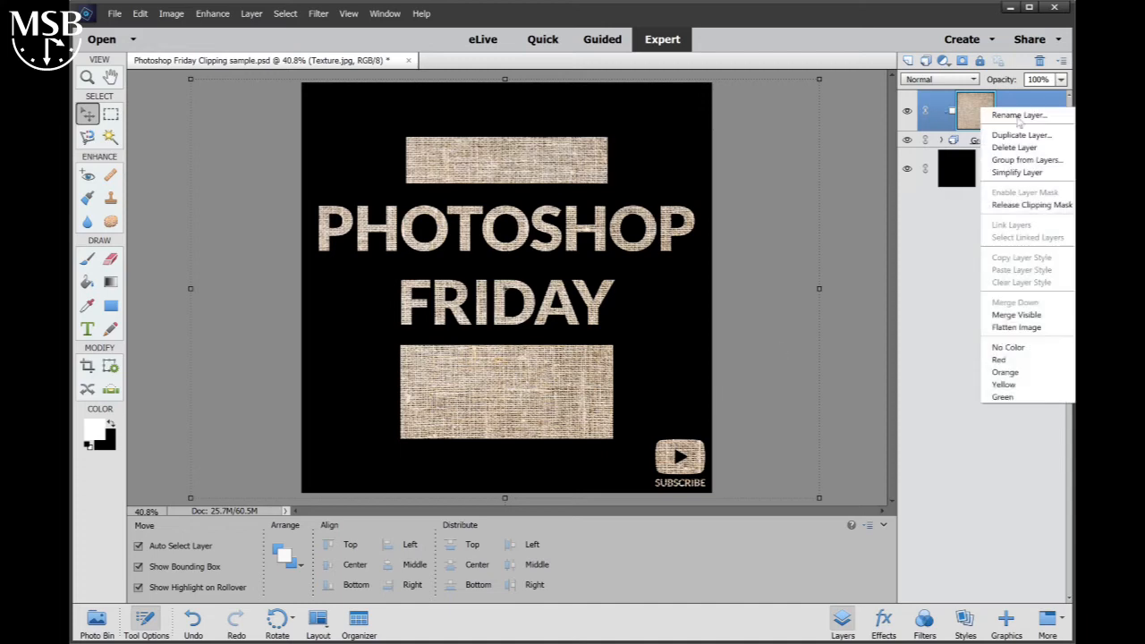
click(1031, 205)
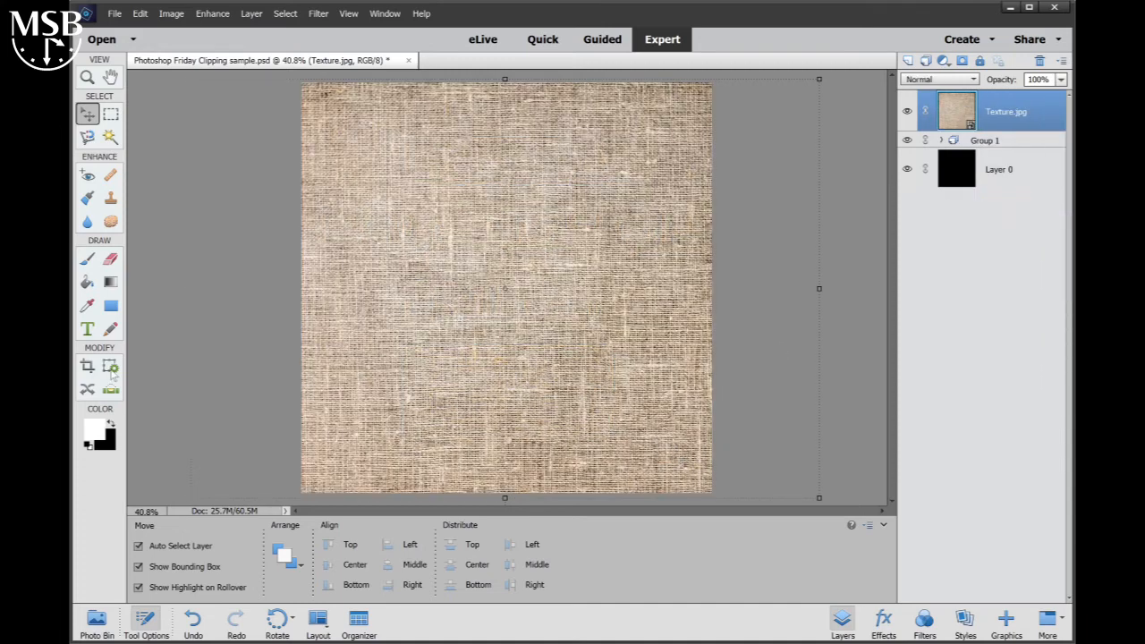
Step: Set the foreground colour to bright blue, 2682ff
click(110, 305)
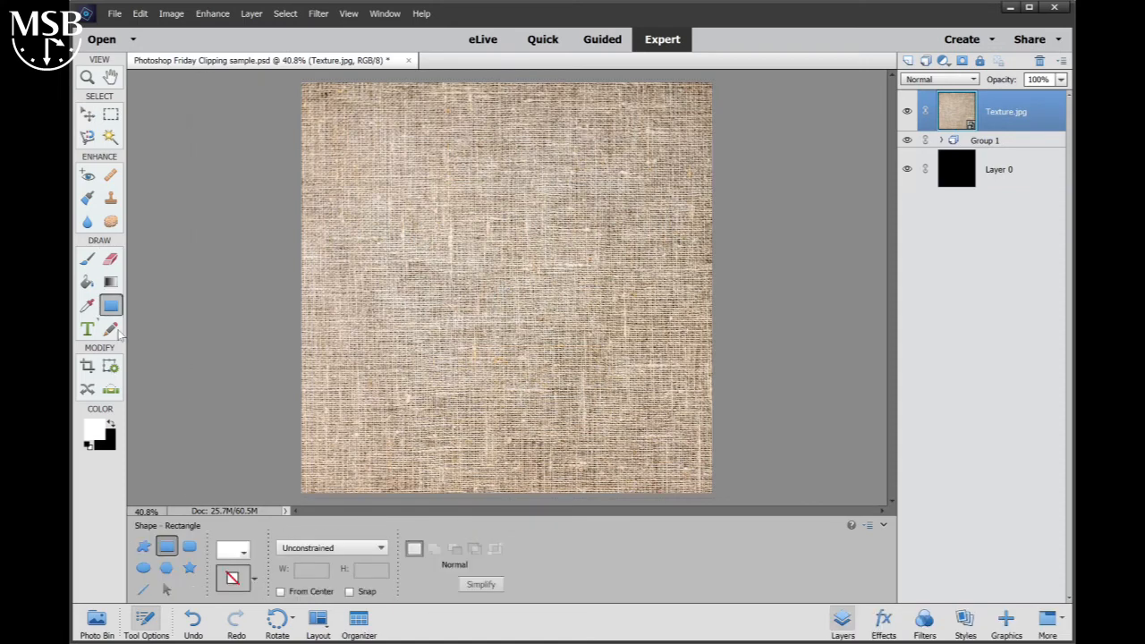
click(91, 435)
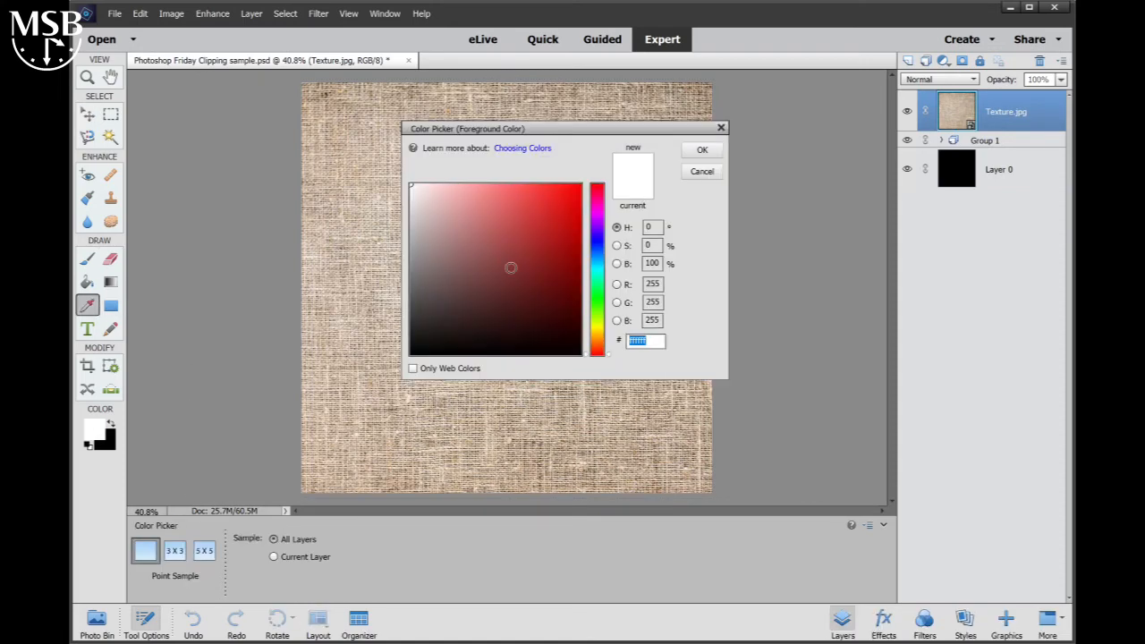
click(597, 257)
click(545, 244)
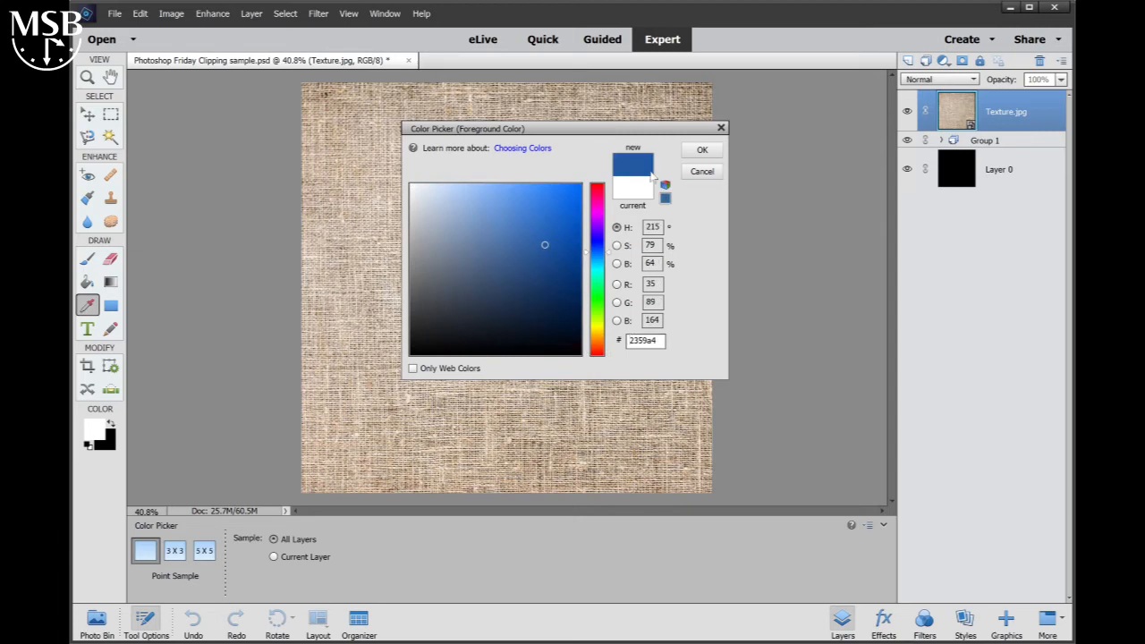
click(557, 190)
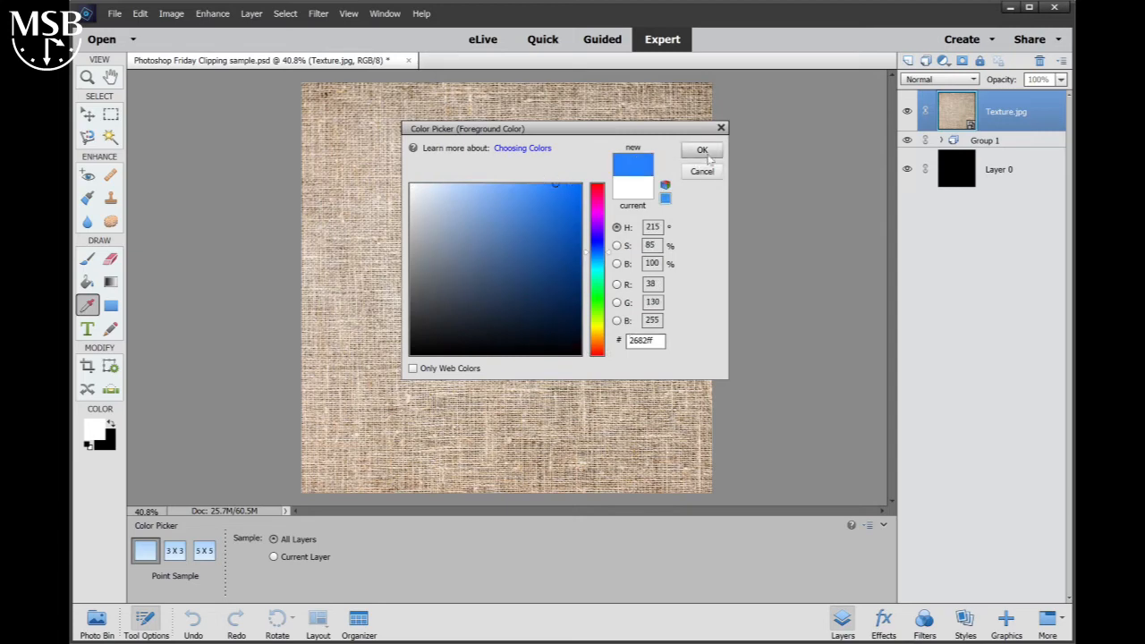
click(703, 150)
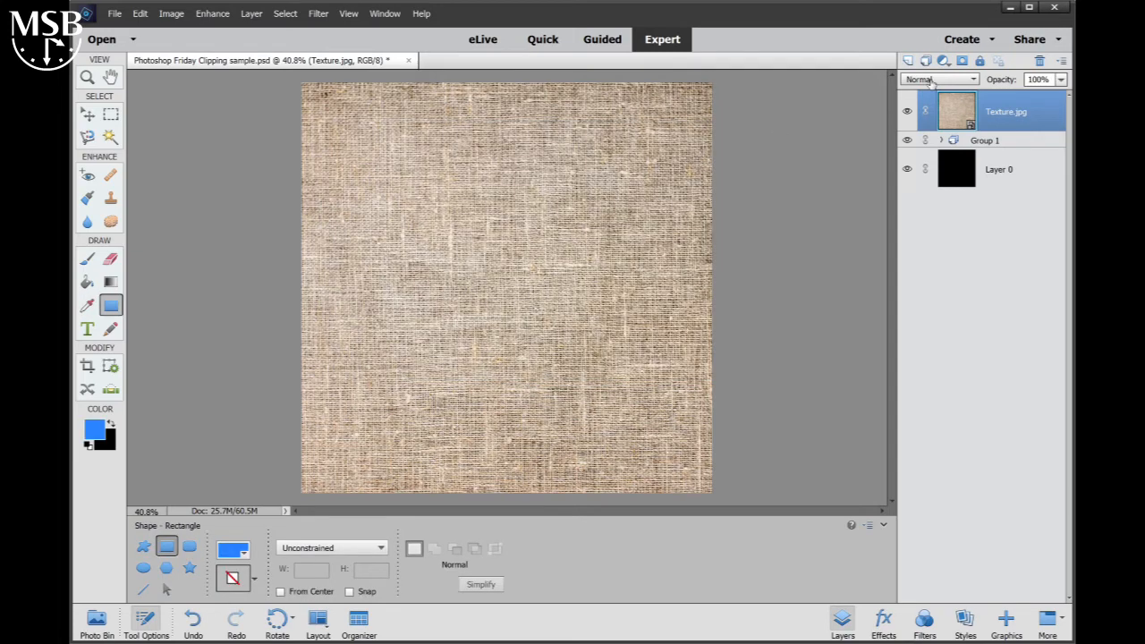
Step: Create a new layer above Texture.jpg and fill it entirely with the blue foreground colour using the Paint Bucket
click(908, 61)
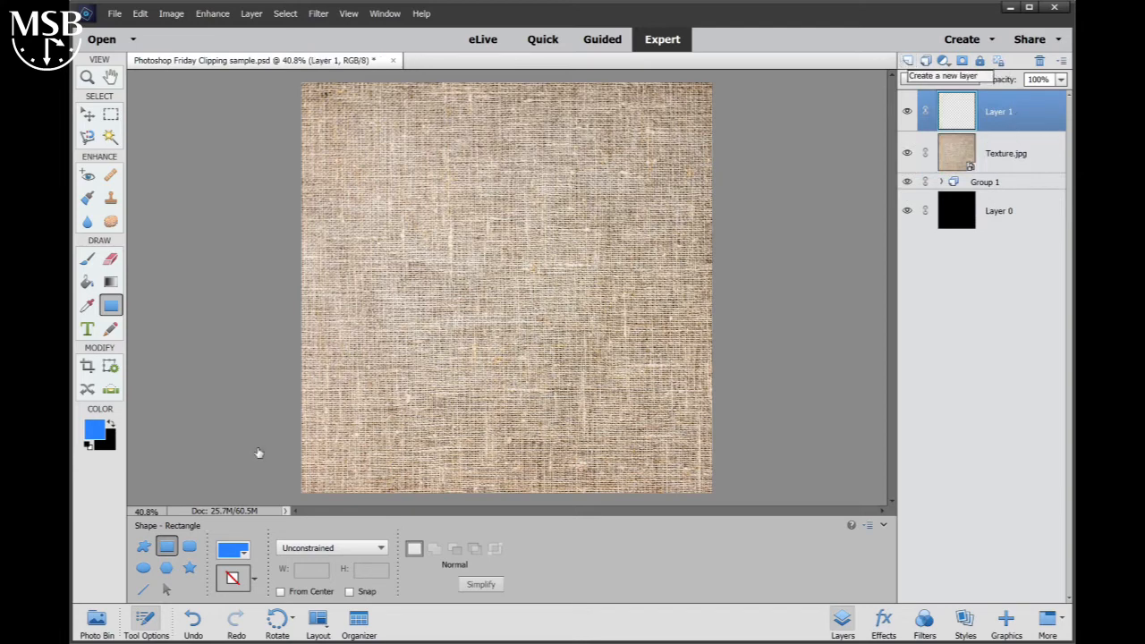
click(87, 283)
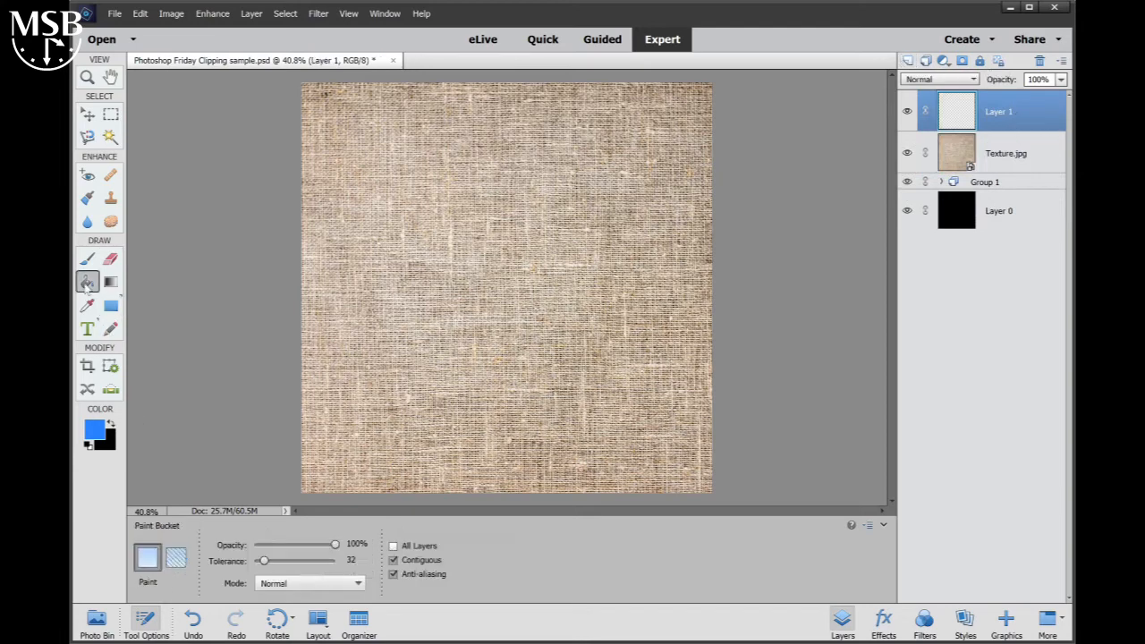
click(519, 295)
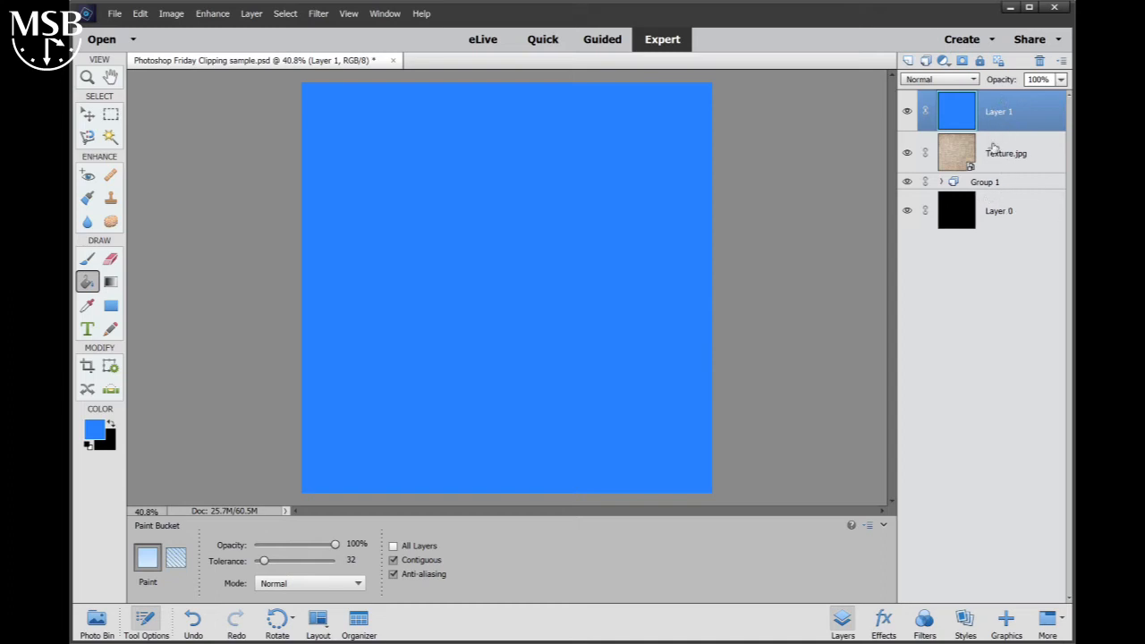
Step: Move the Texture.jpg layer below Layer 0 and create a clipping mask from the blue Layer 1 onto Group 1
drag(988, 154, 988, 238)
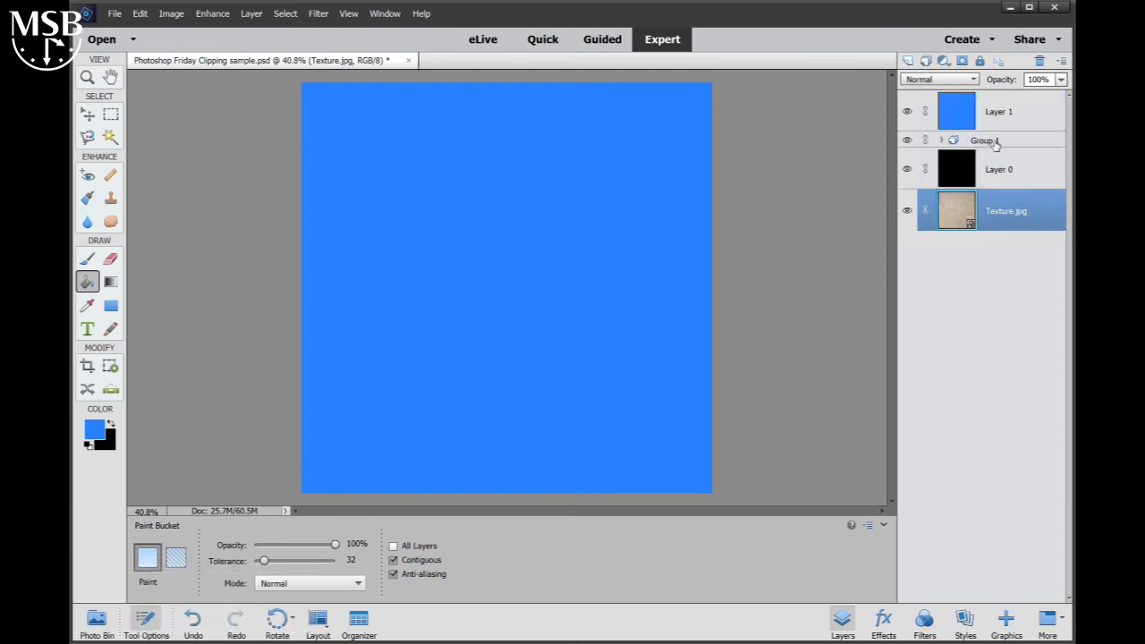
right_click(1001, 111)
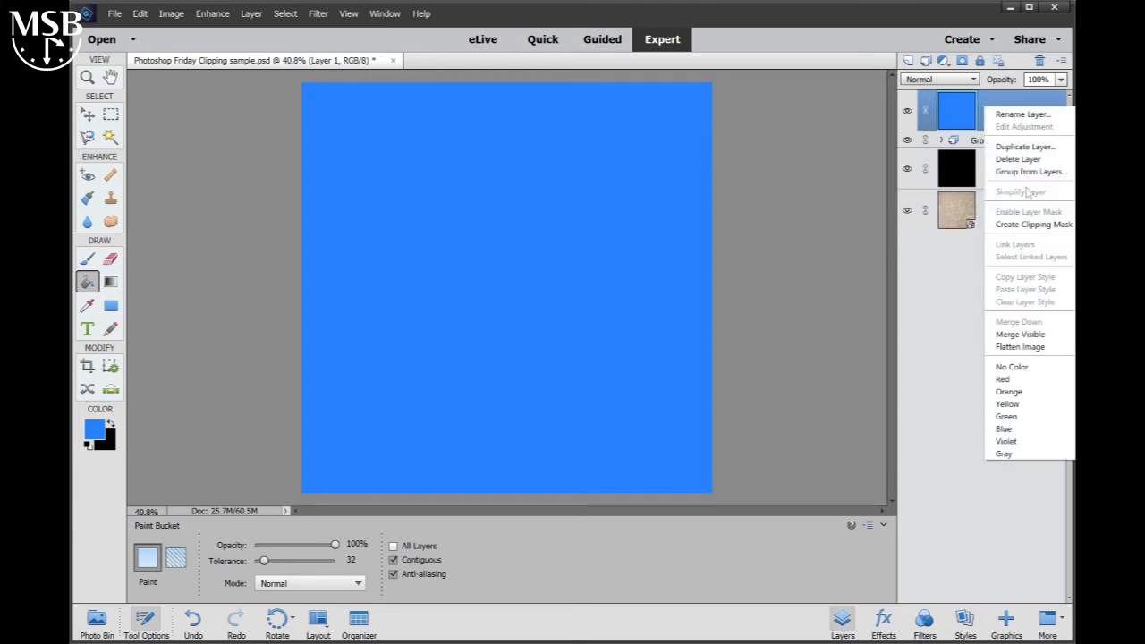
click(1034, 225)
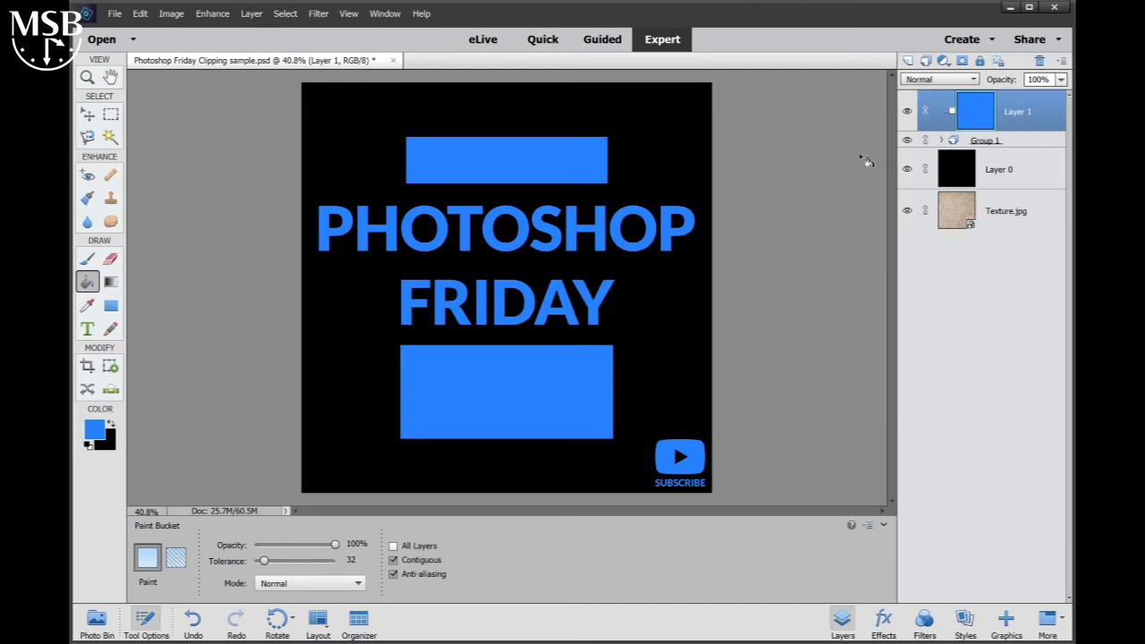
Step: Toggle the clipped blue layer's visibility off and on to compare the design with and without the blue
click(907, 111)
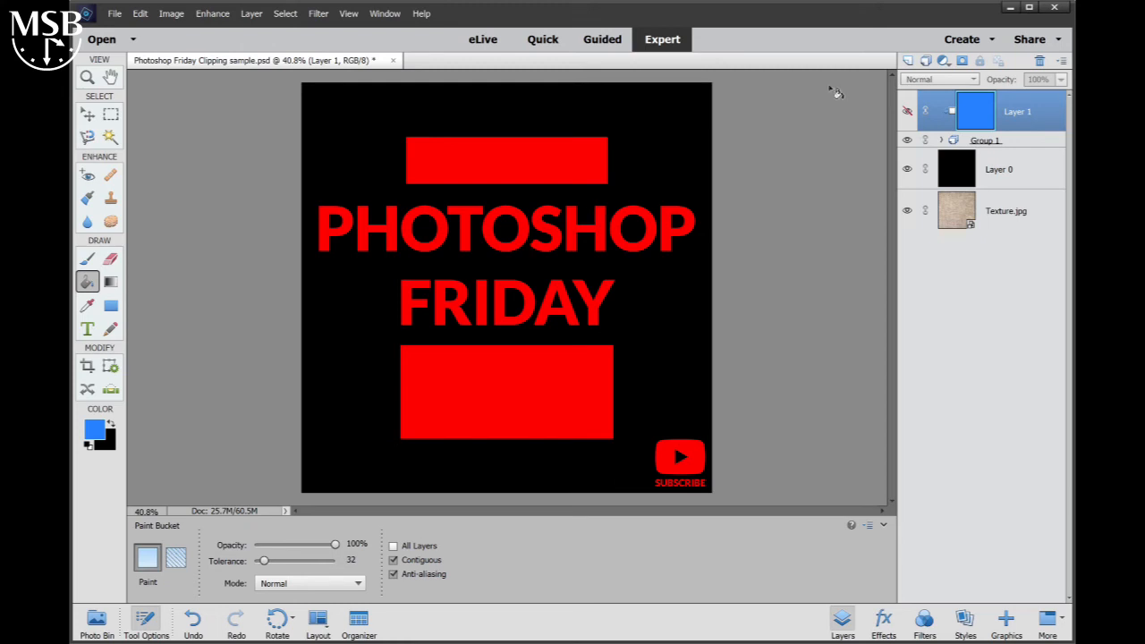
click(907, 111)
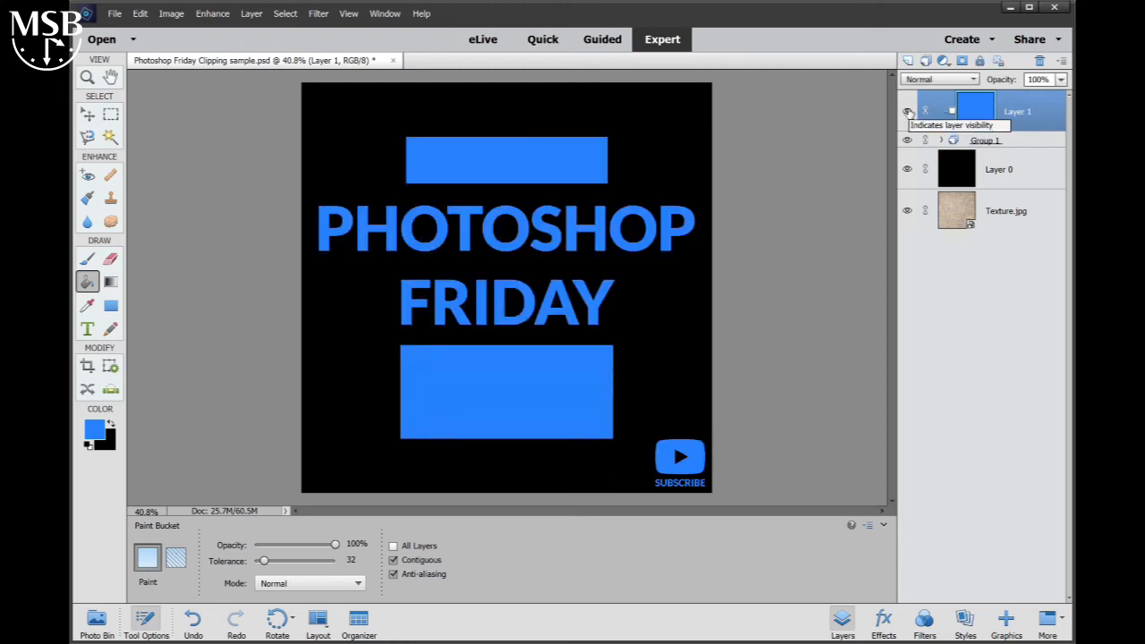
click(907, 111)
click(908, 111)
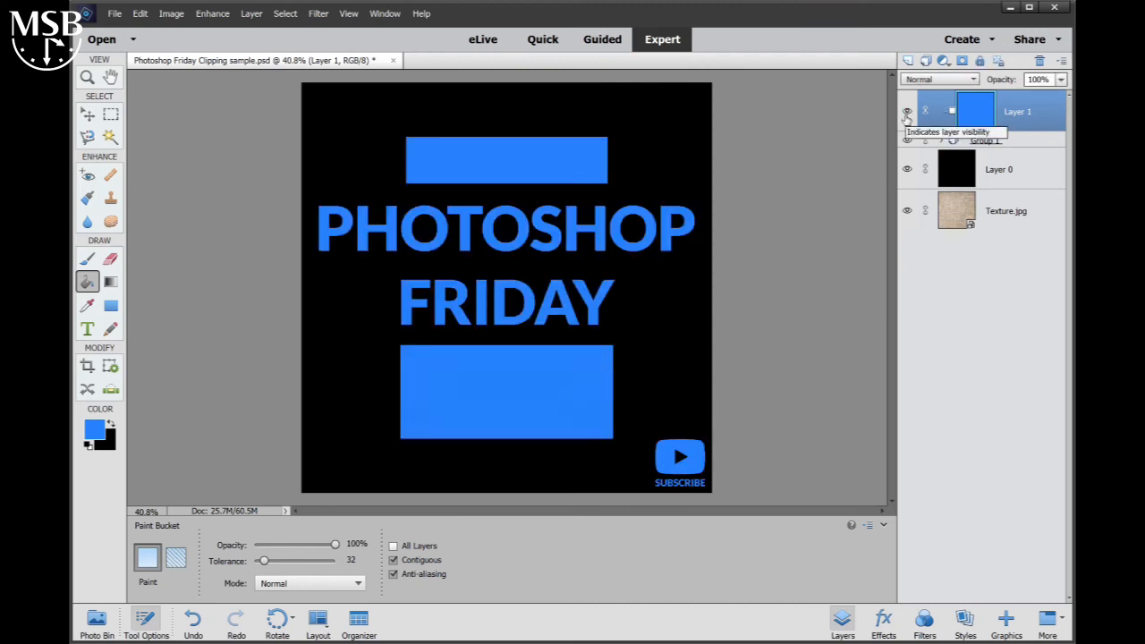
click(907, 110)
click(907, 113)
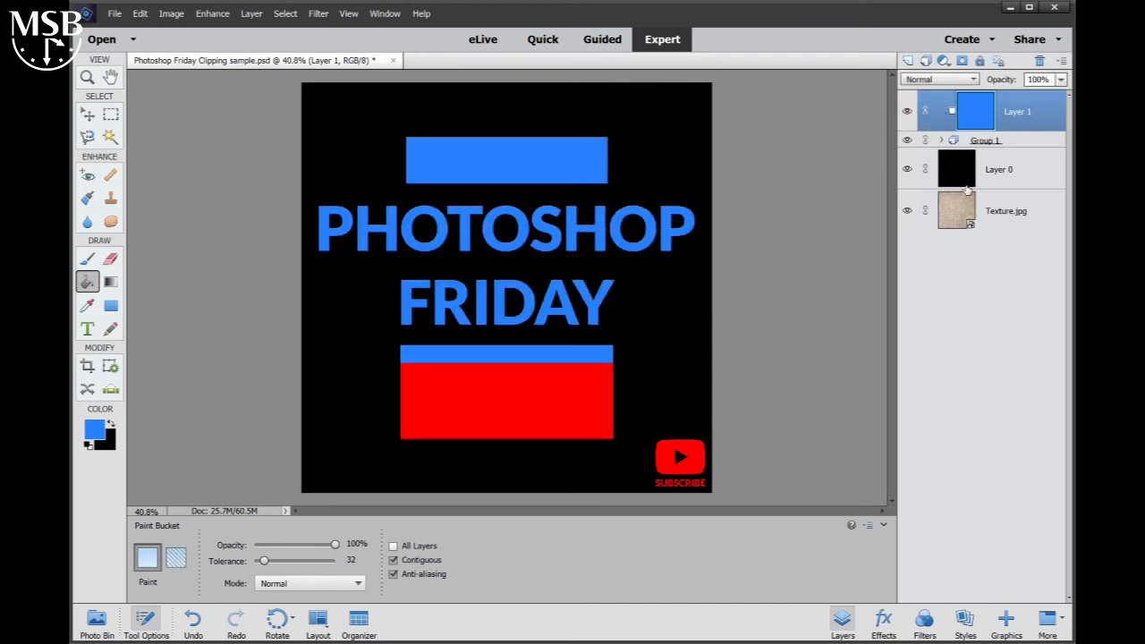
Step: Hide and show Group 1 to check the clipping base, and expand the group to view its layers
click(908, 140)
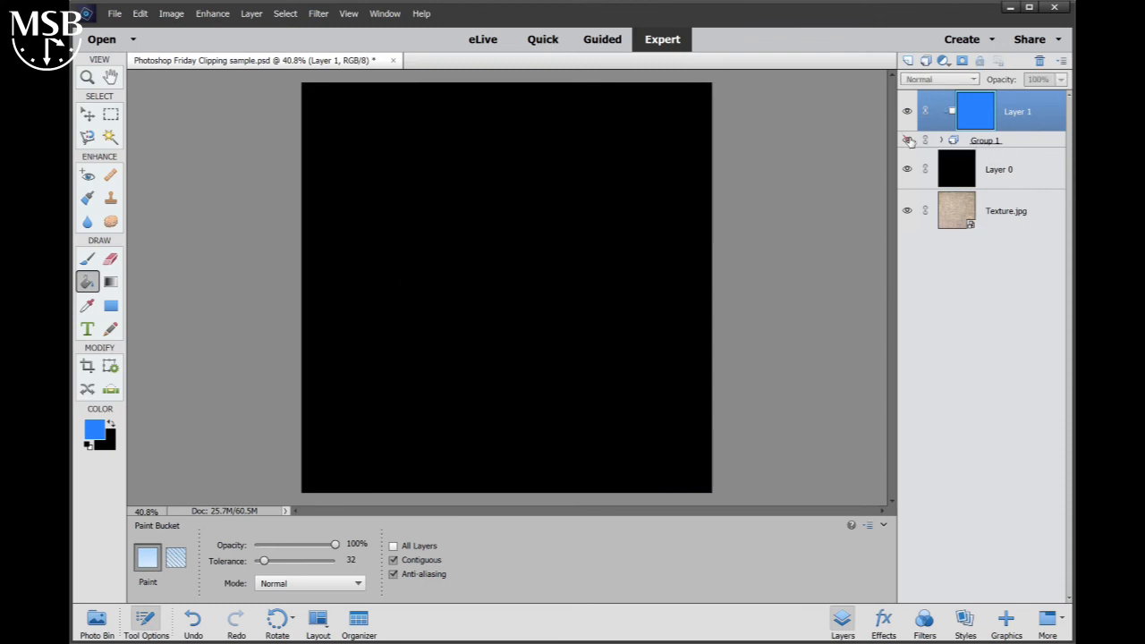
click(908, 140)
click(941, 141)
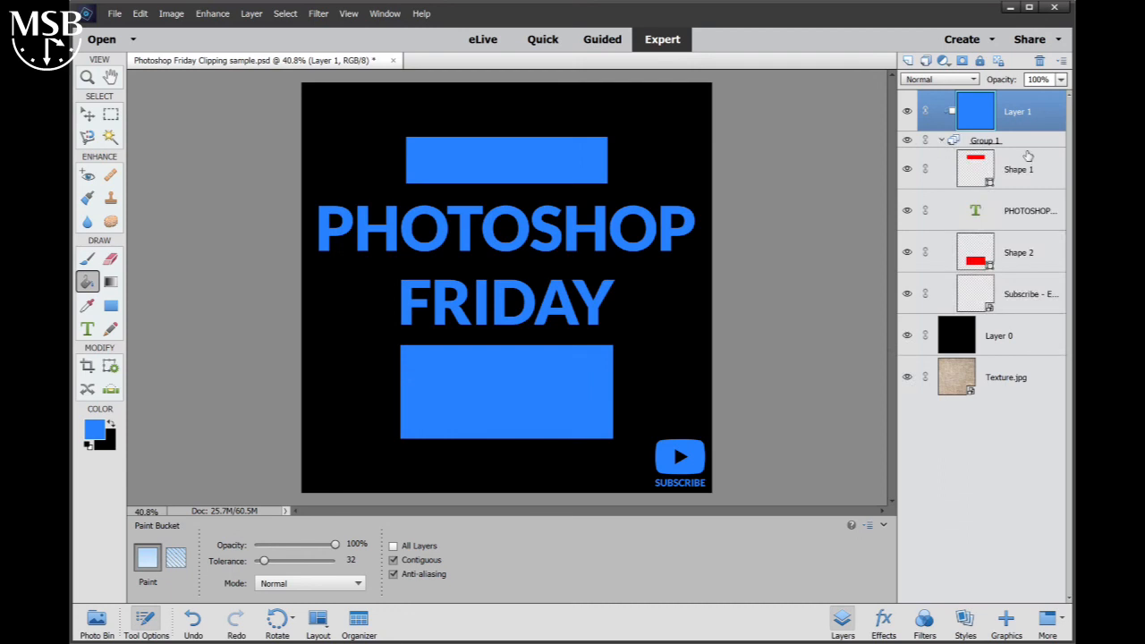